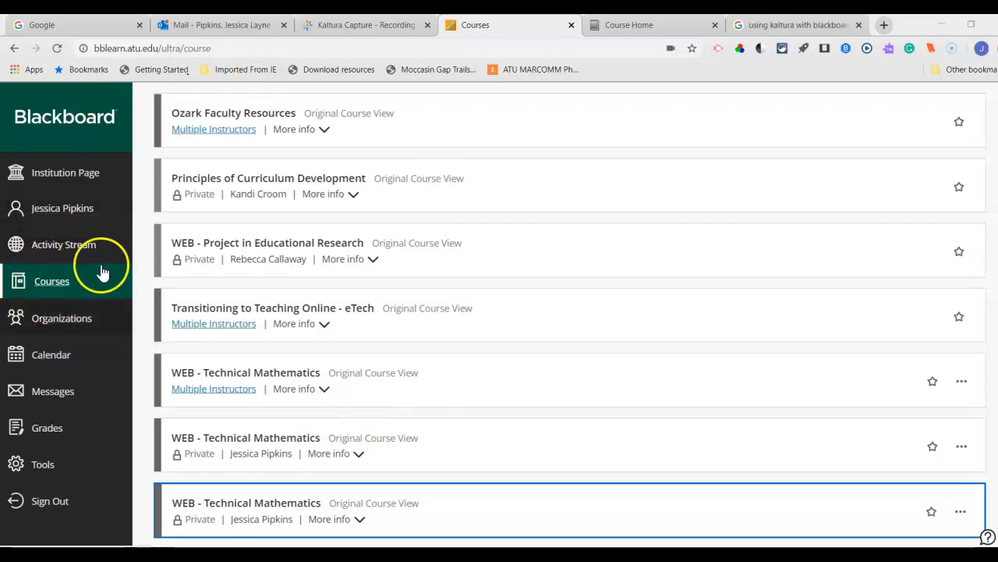
# Open Kaltura My Media from the Blackboard tools.
pyautogui.click(40, 468)
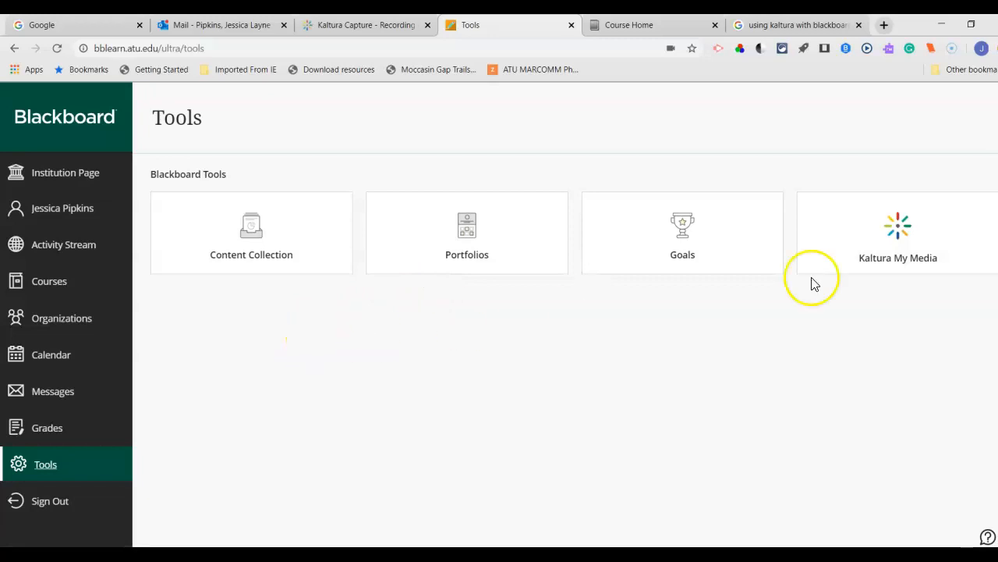
pyautogui.click(912, 230)
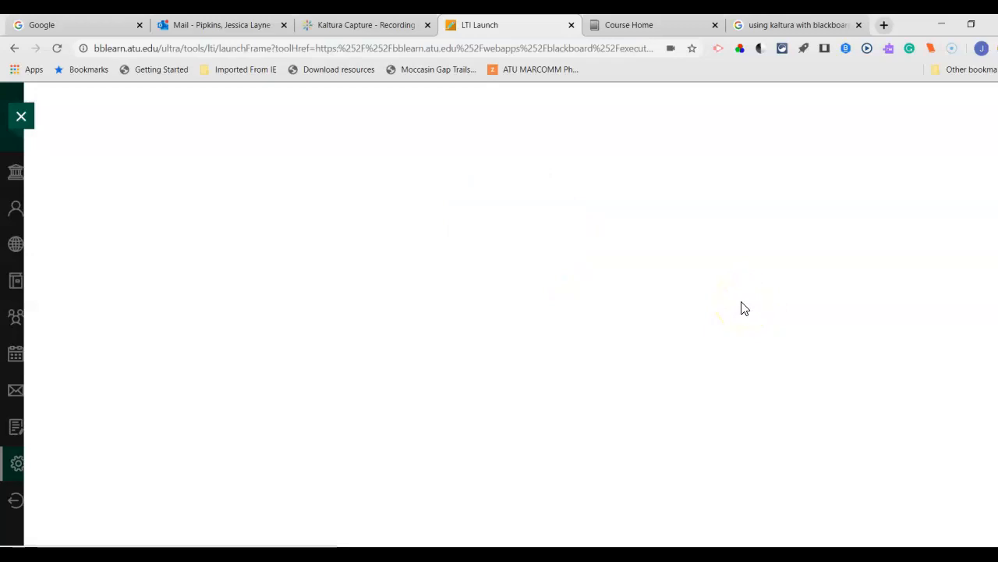
pyautogui.click(639, 364)
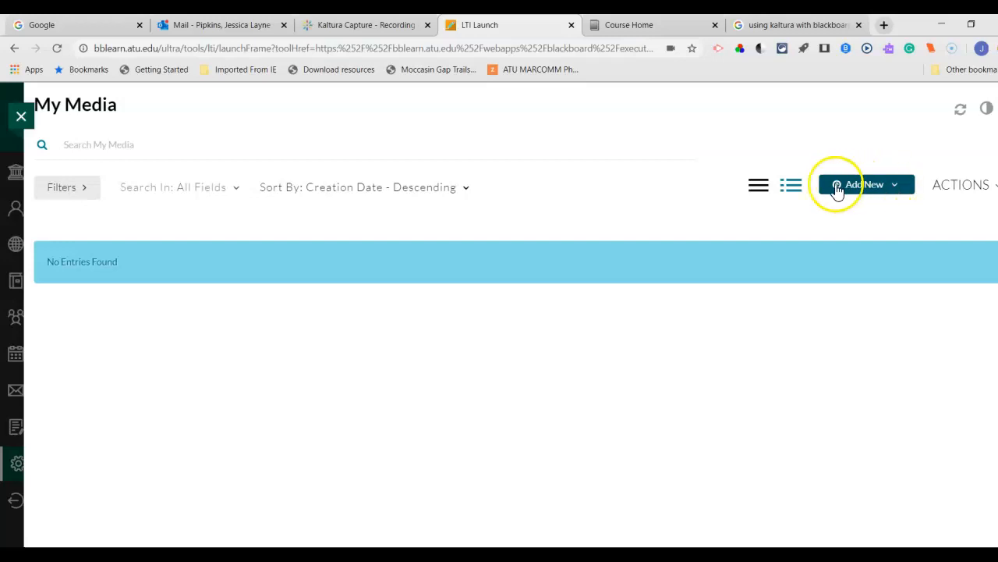
# Launch the Kaltura Capture desktop recorder as a new media source and set up a new recording.
pyautogui.click(878, 189)
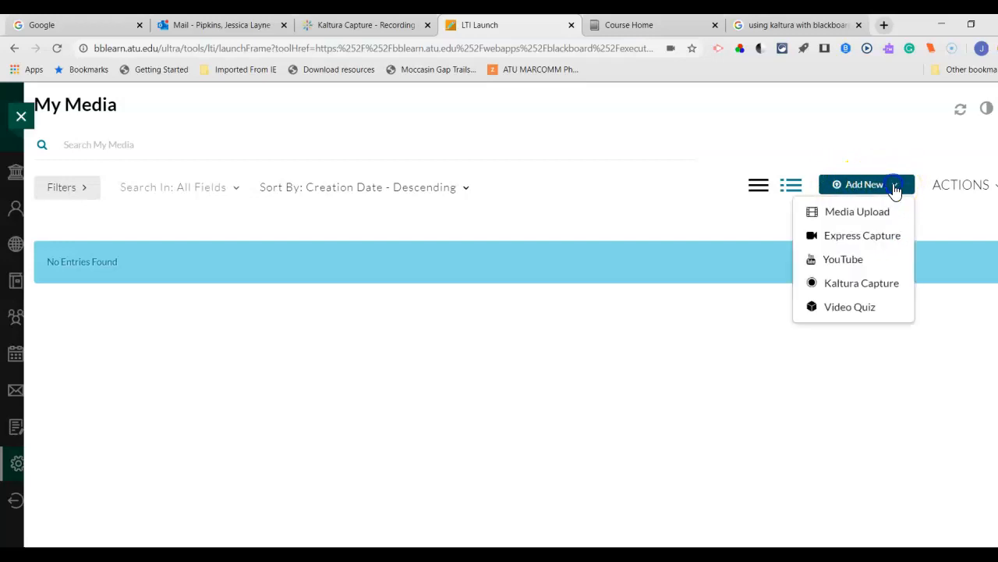
pyautogui.click(872, 290)
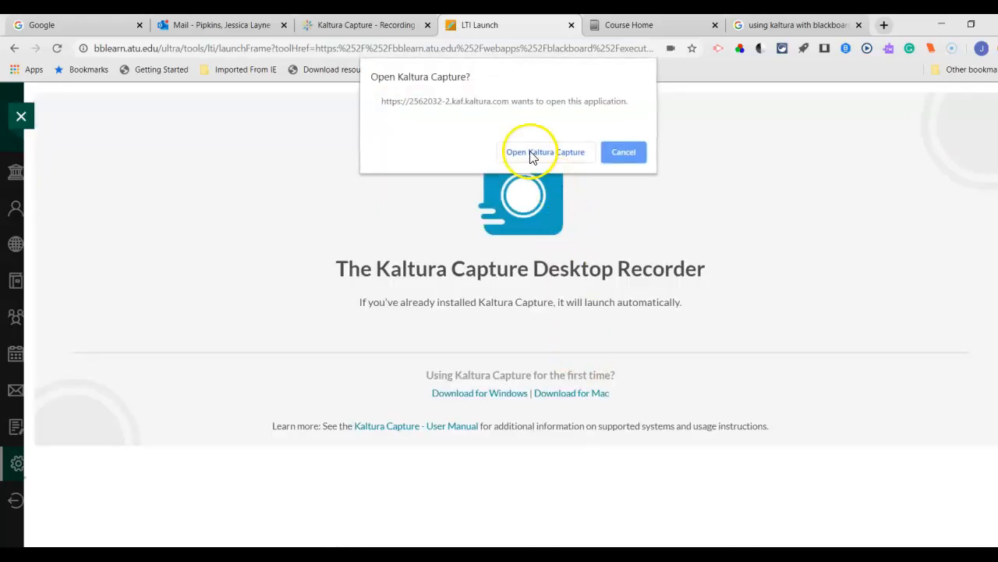
pyautogui.click(531, 153)
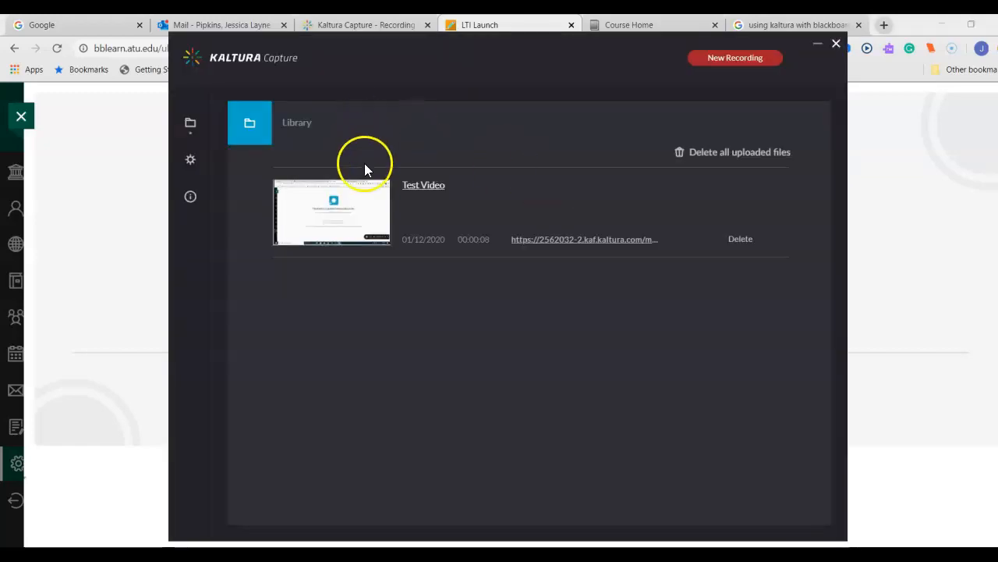
pyautogui.click(726, 60)
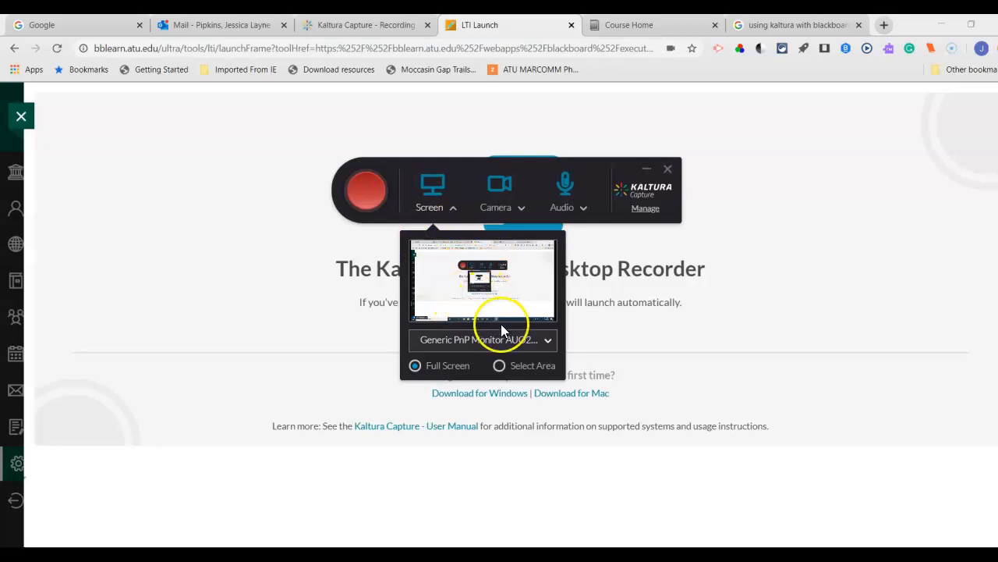
# Review the recorder's camera choices and its audio source.
pyautogui.click(522, 210)
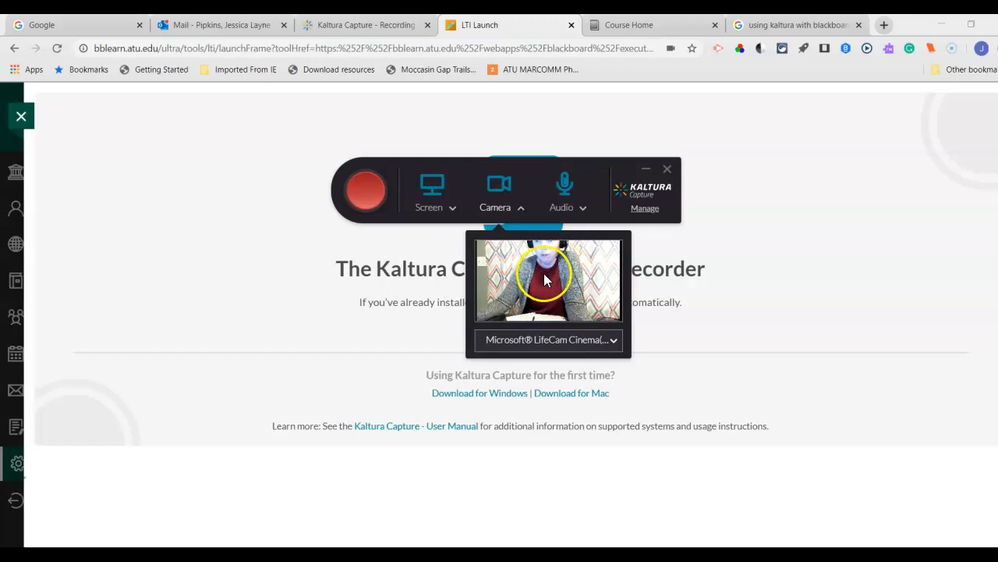
pyautogui.click(614, 340)
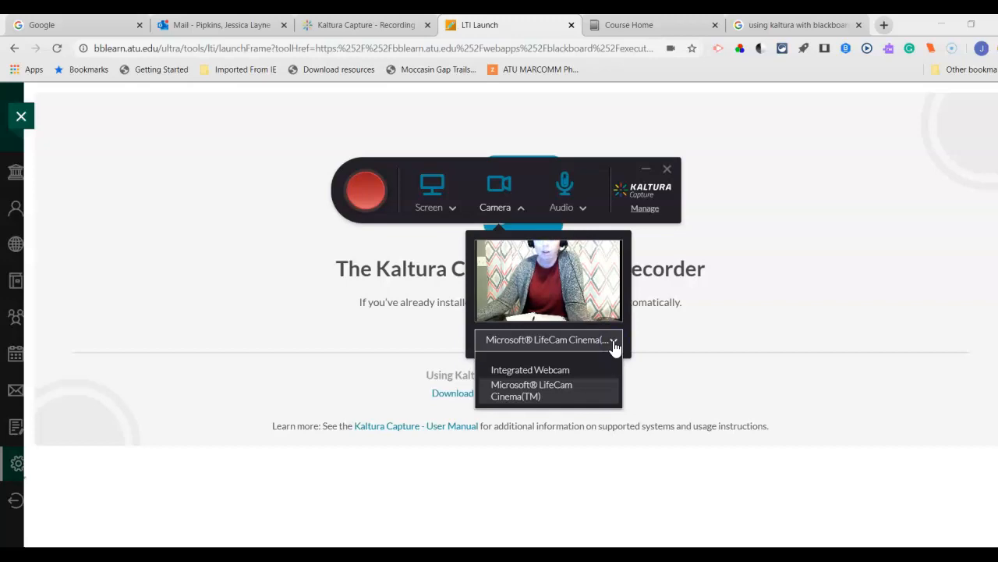
pyautogui.click(615, 343)
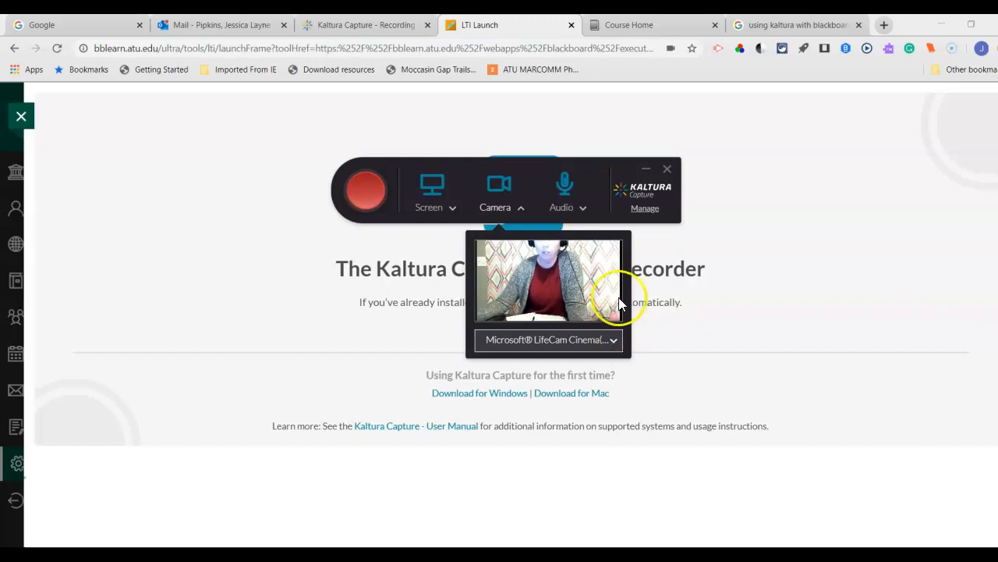
pyautogui.click(584, 209)
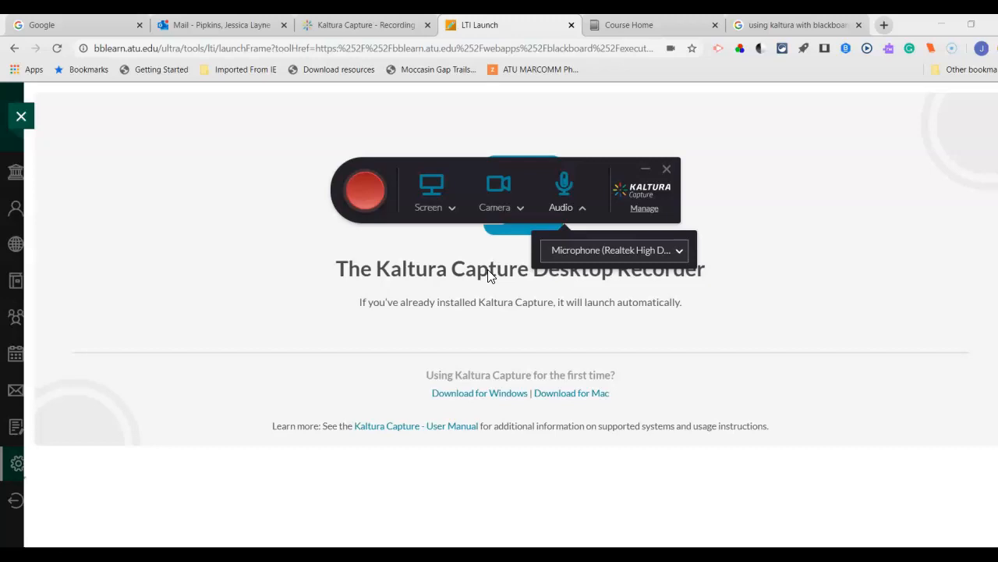
# Start the screen, camera and microphone recording, and play the Cheating Contract/Syllabus Quiz video.
pyautogui.click(371, 194)
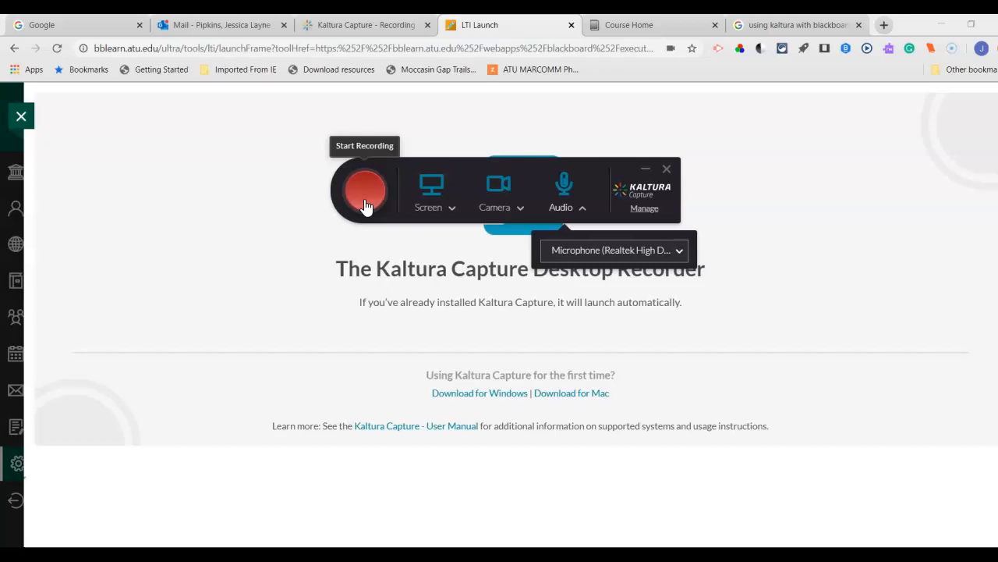
pyautogui.click(365, 201)
pyautogui.click(365, 198)
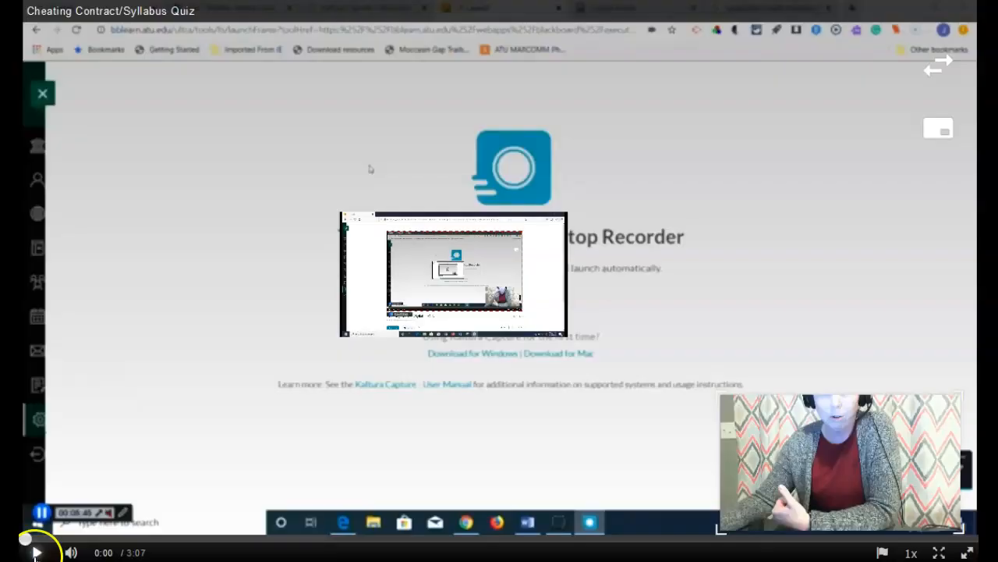
pyautogui.click(37, 552)
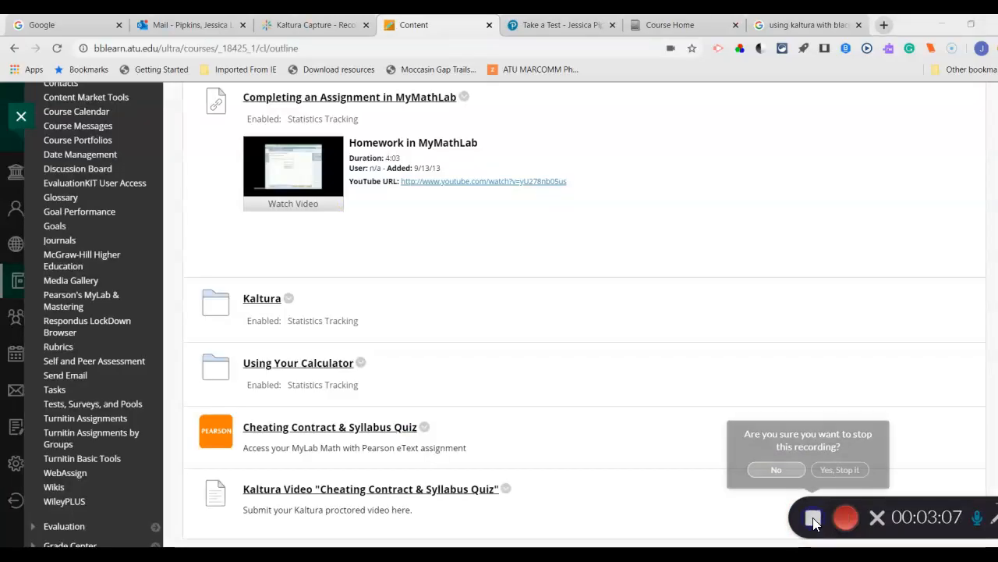
# Stop the recording, and save and upload it with the title "Cheating Contract/Syllabus Quiz".
pyautogui.click(841, 470)
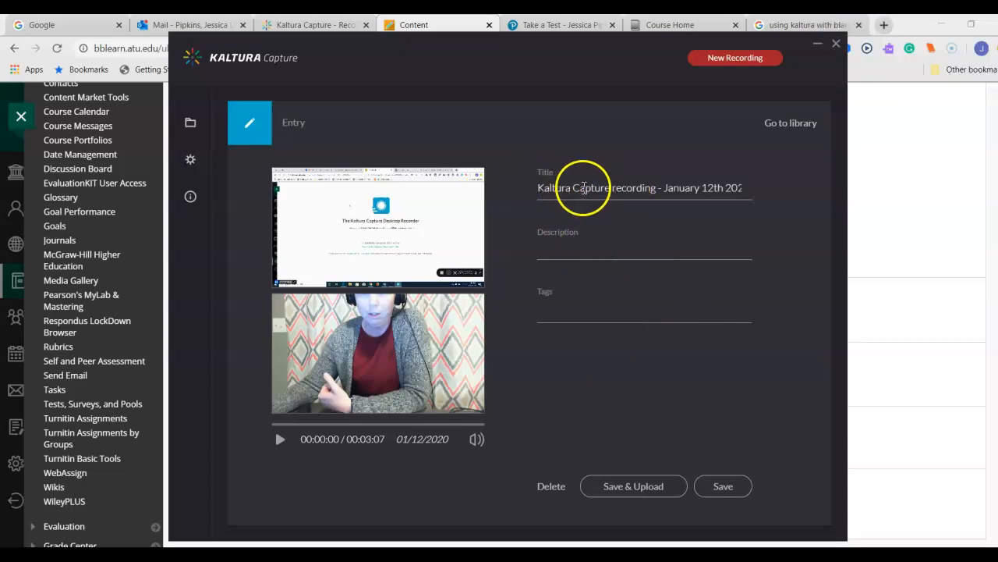
pyautogui.tripleClick(583, 187)
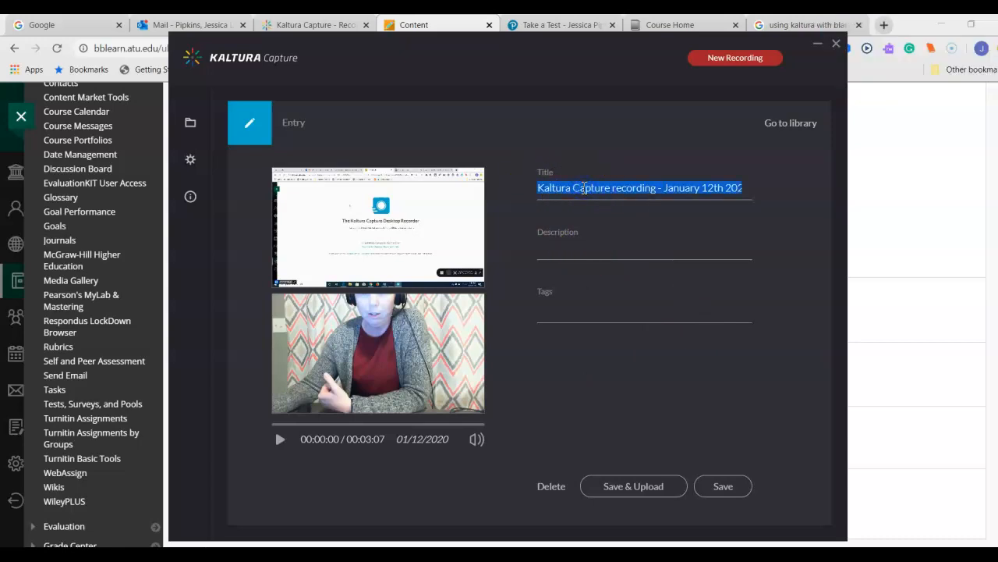
pyautogui.write('Cheating Contract/Syllabus')
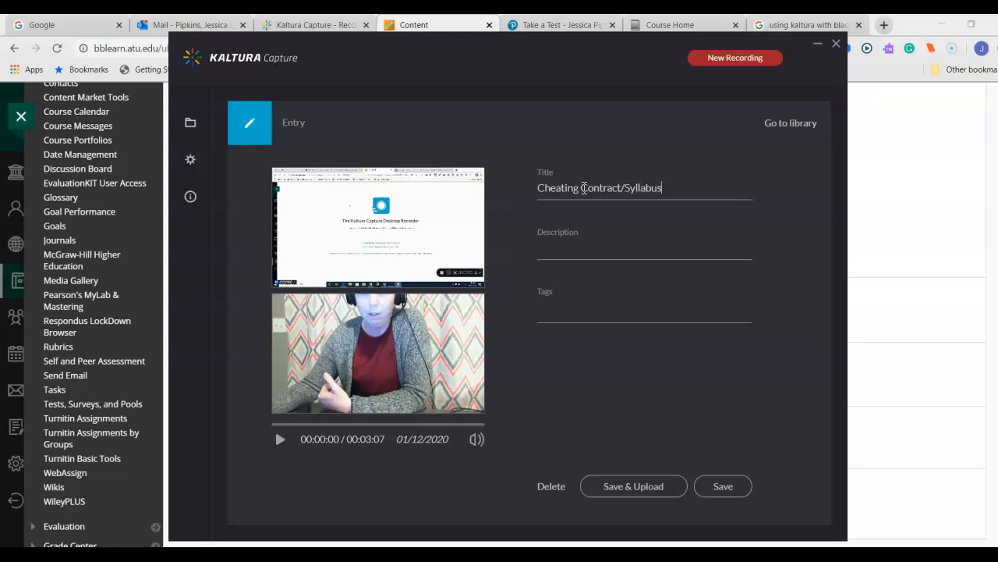
pyautogui.write('Quiz')
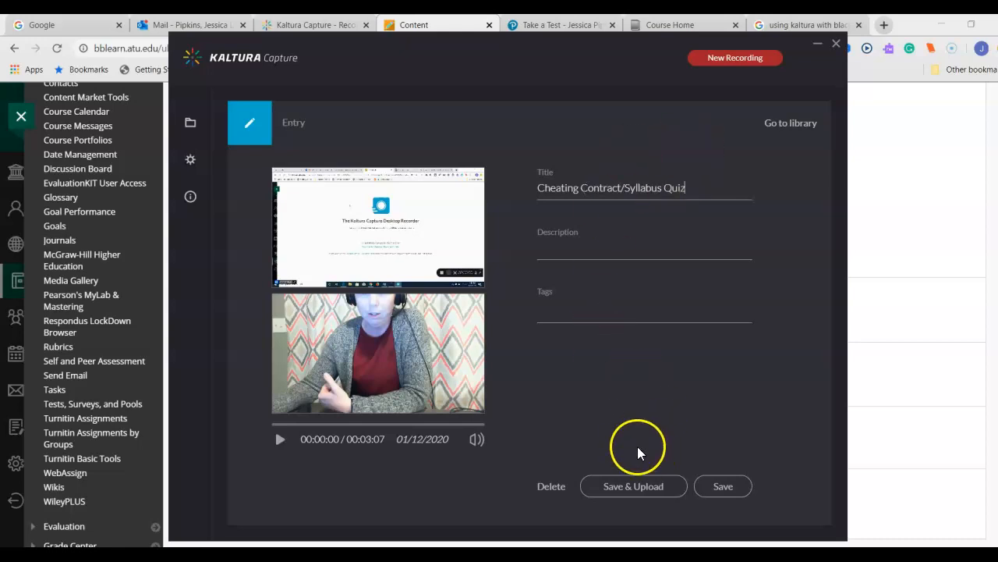
pyautogui.click(634, 492)
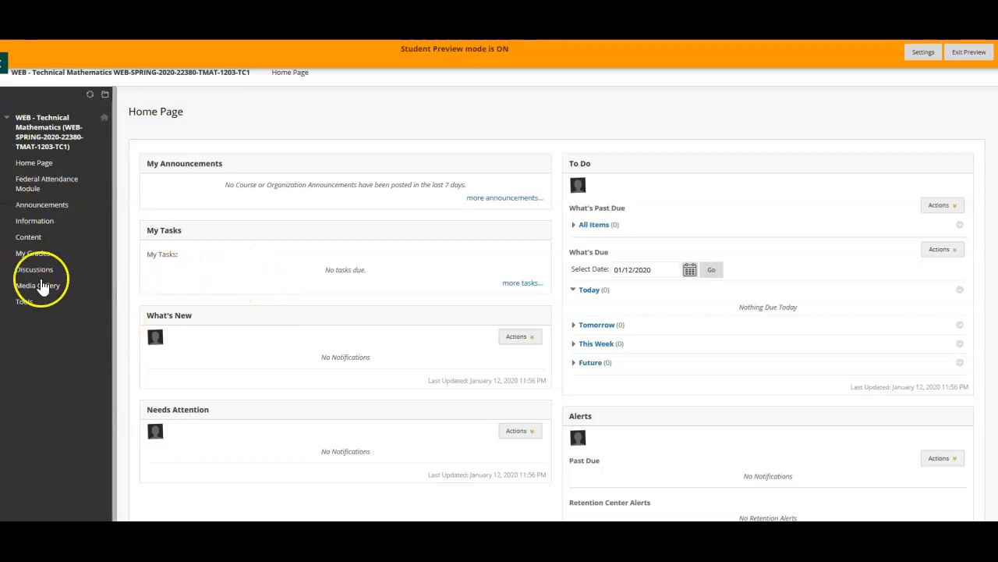
# Open the Kaltura Video "Cheating Contract & Syllabus Quiz" assignment from the course's How-To Videos & Cheating Contract/Syllabus Quiz content folder.
pyautogui.click(28, 237)
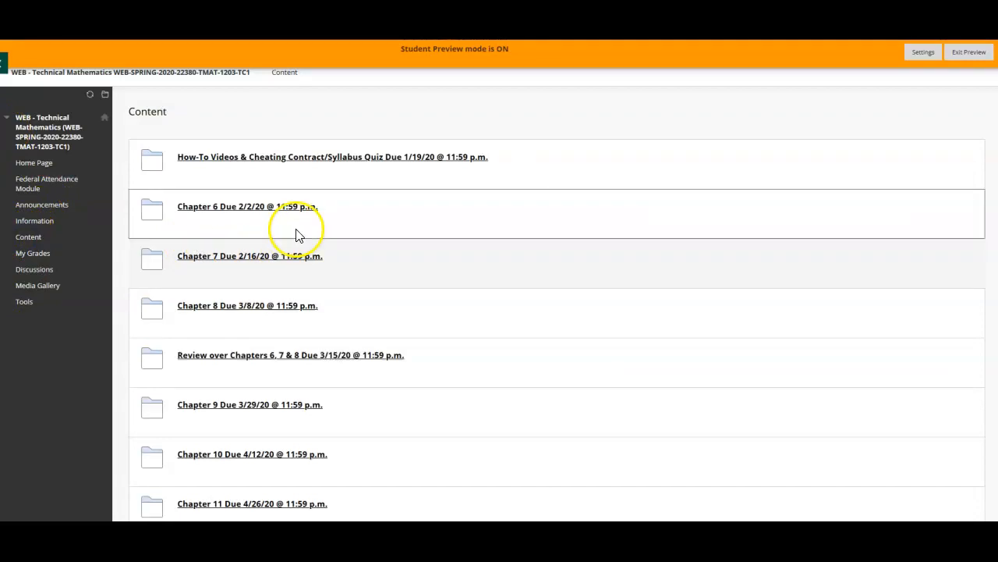
pyautogui.click(239, 156)
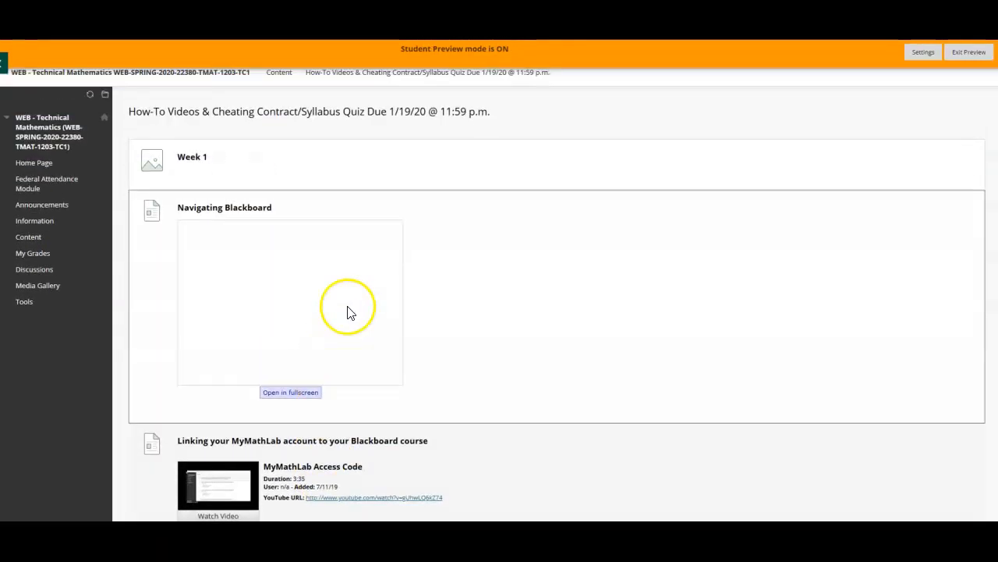
pyautogui.scroll(-8, 346, 241)
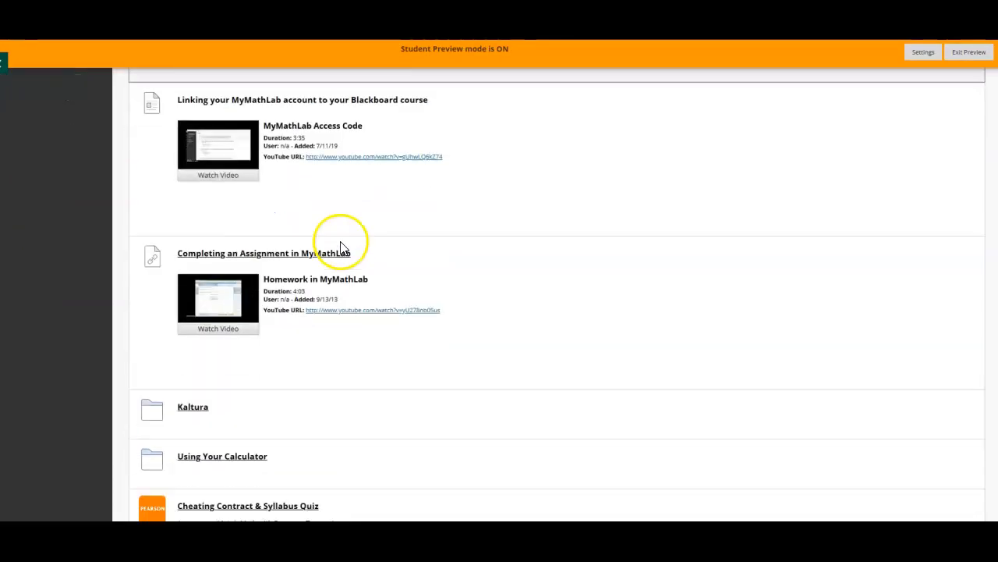
pyautogui.scroll(-1, 339, 248)
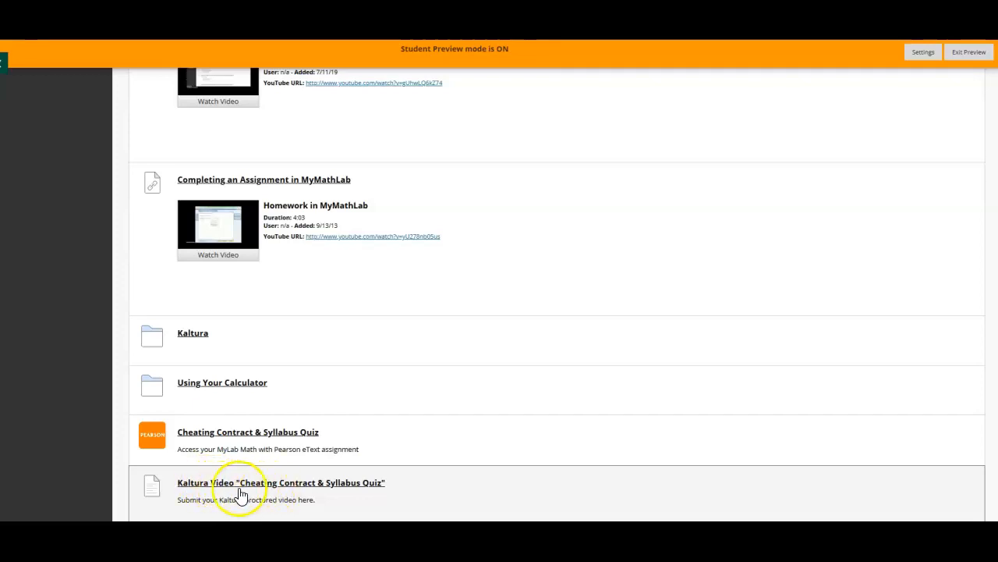
pyautogui.click(245, 488)
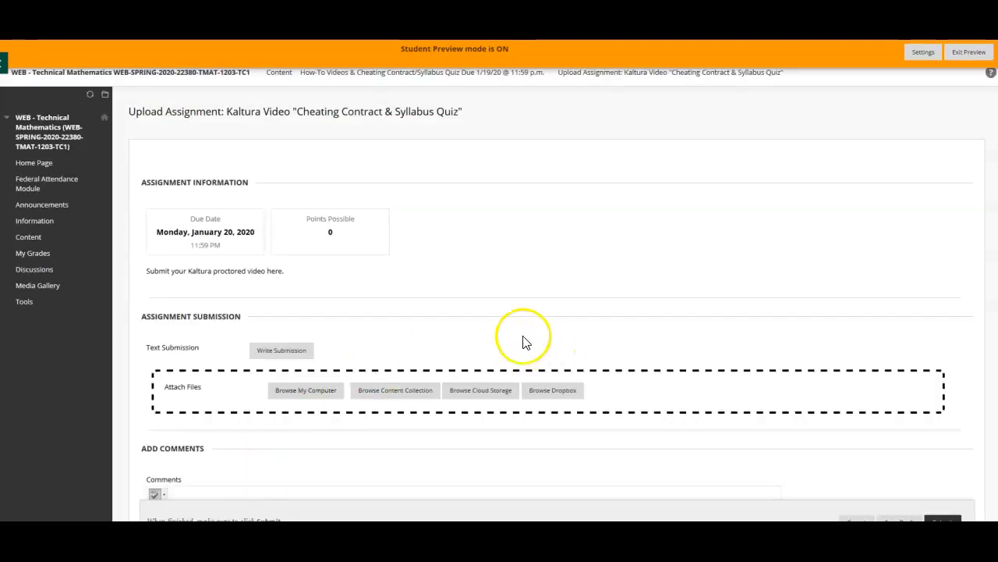
# Embed the Cheating Contract/Syllabus Quiz video from Kaltura Media in the assignment's text submission.
pyautogui.click(282, 353)
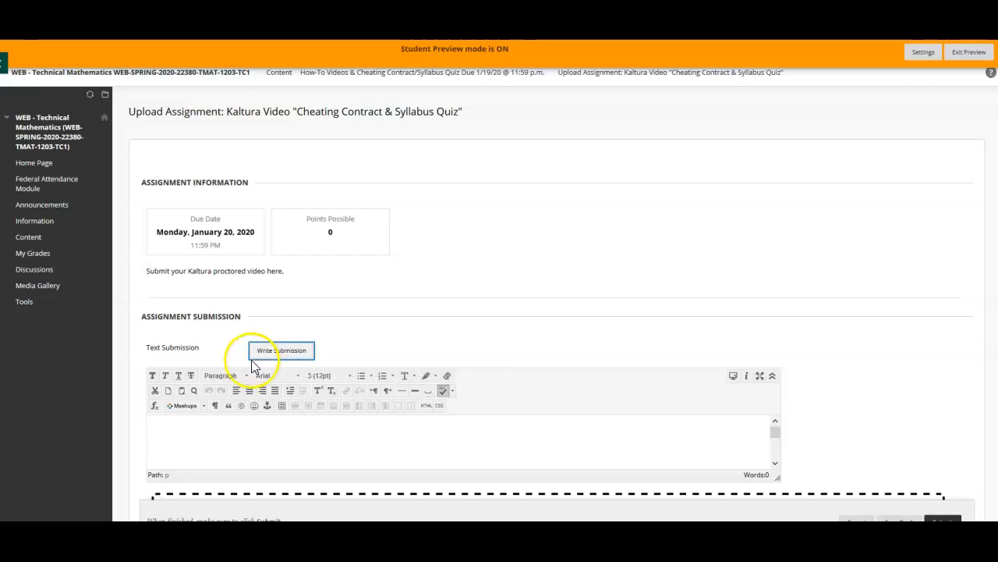
pyautogui.click(205, 408)
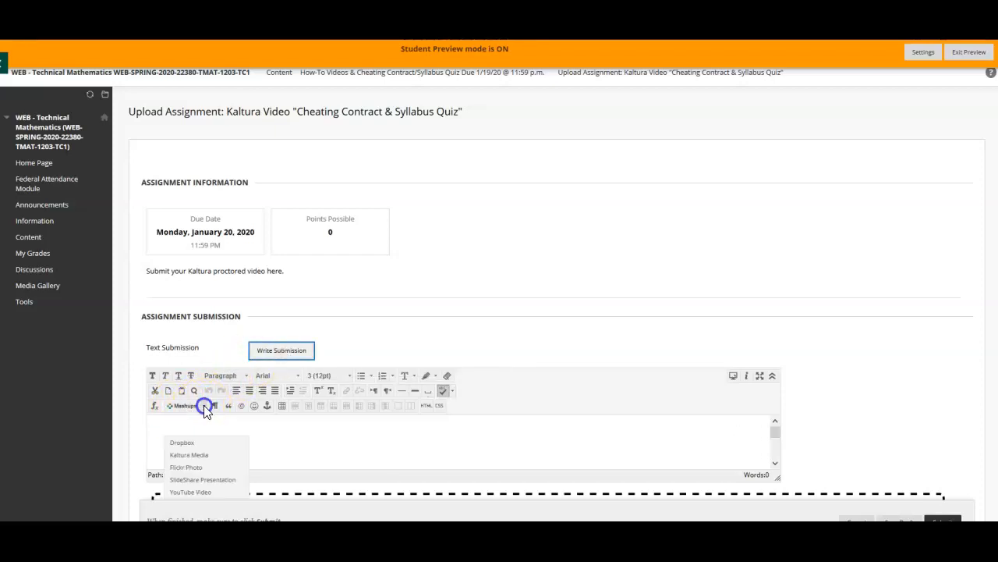
pyautogui.click(184, 454)
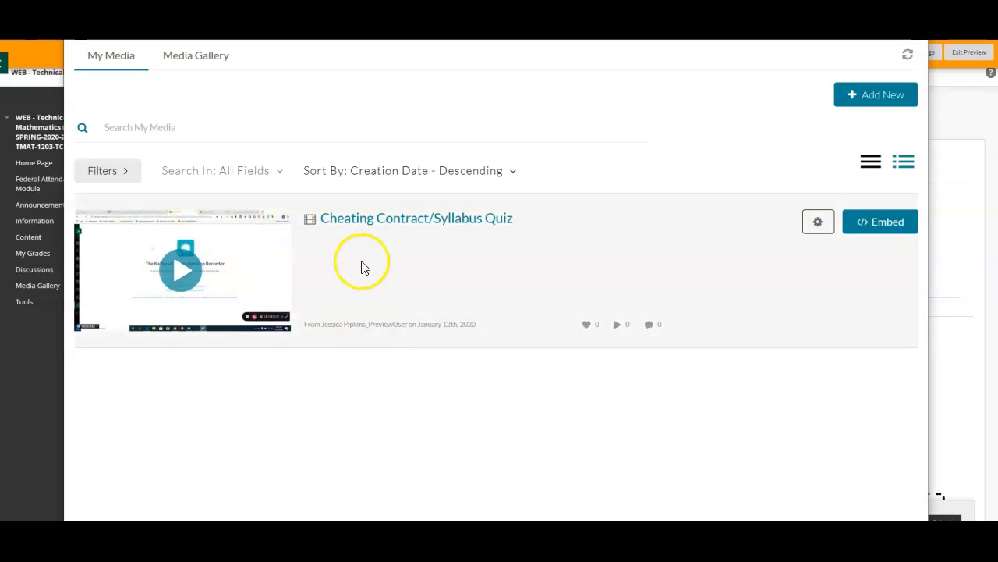
pyautogui.click(879, 226)
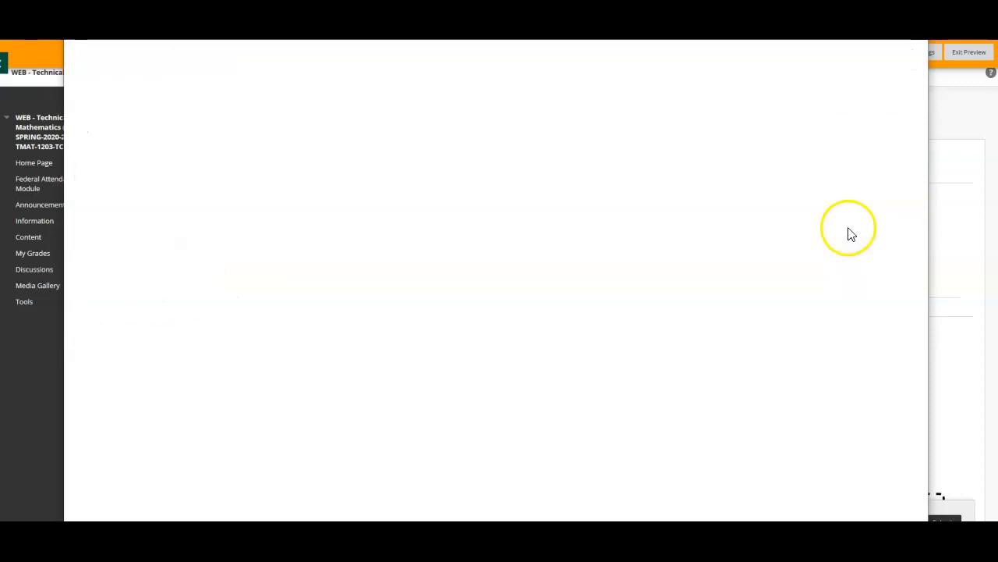
# Check the embedded video and the assignment page, leave the comments empty, and submit the assignment.
pyautogui.scroll(-3, 702, 320)
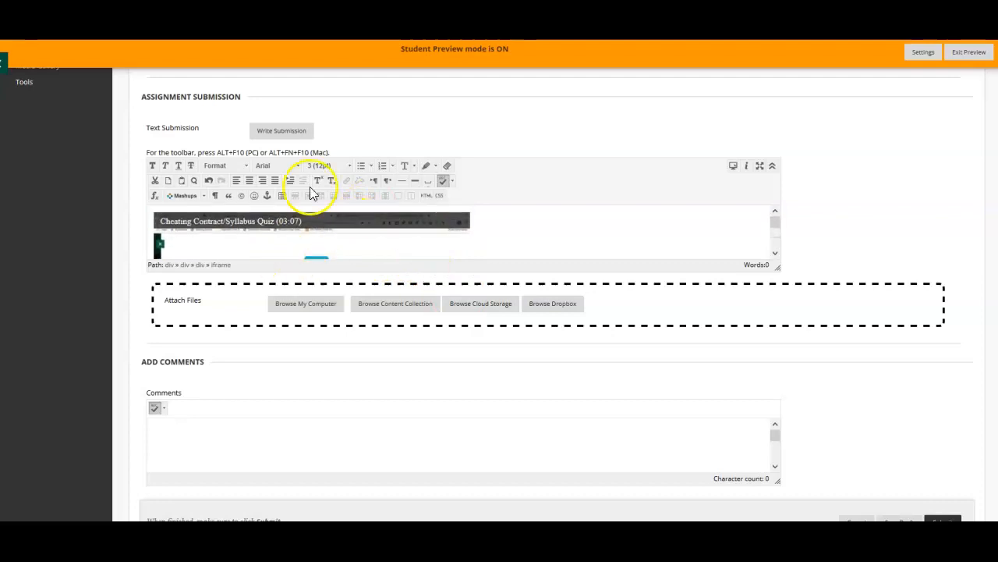
pyautogui.scroll(-4, 330, 243)
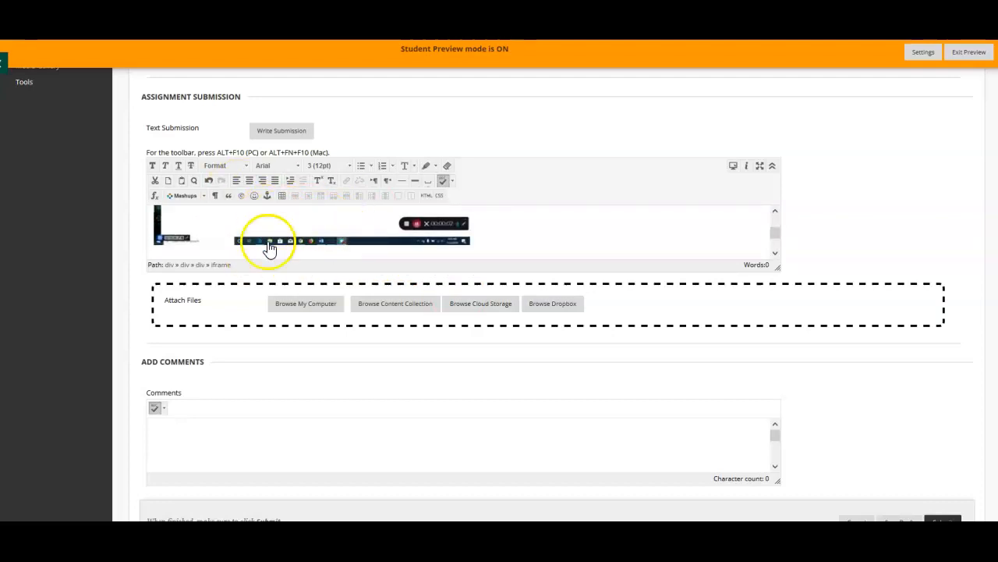
pyautogui.scroll(-1, 835, 367)
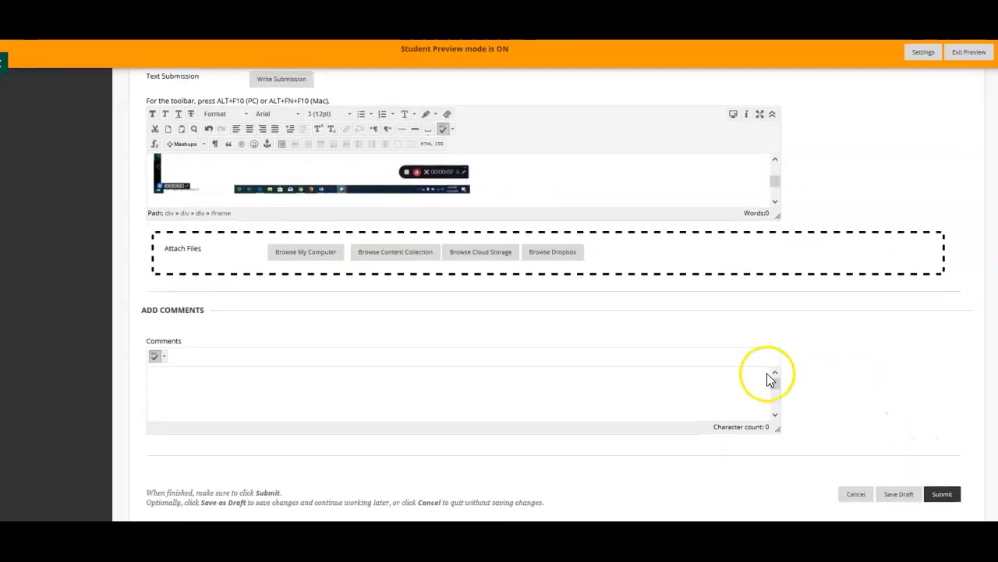
pyautogui.click(193, 380)
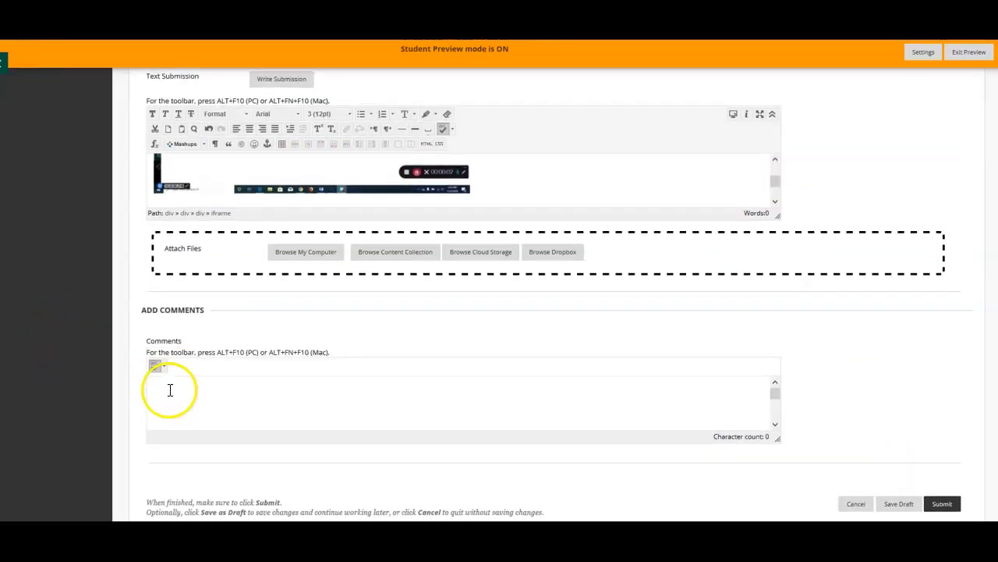
pyautogui.scroll(5, 858, 429)
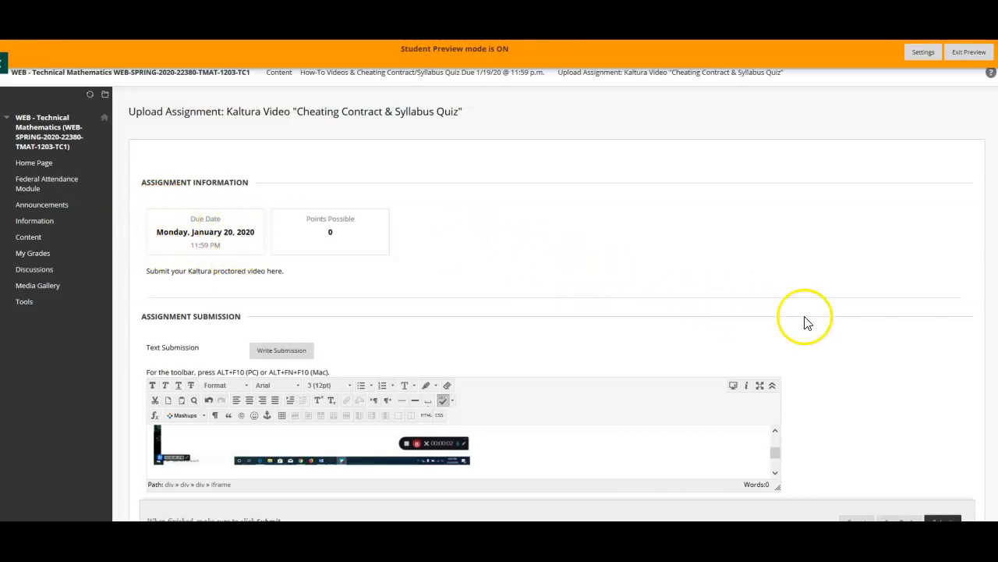
pyautogui.scroll(-1, 866, 341)
pyautogui.scroll(-3, 866, 341)
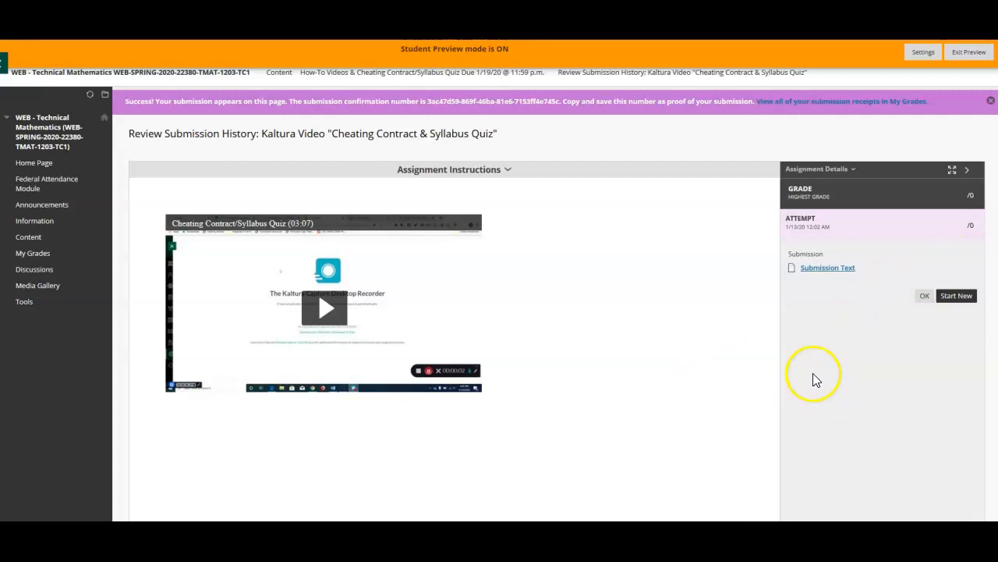
# Start a new attempt for the submitted assignment and open its text submission editor.
pyautogui.click(958, 300)
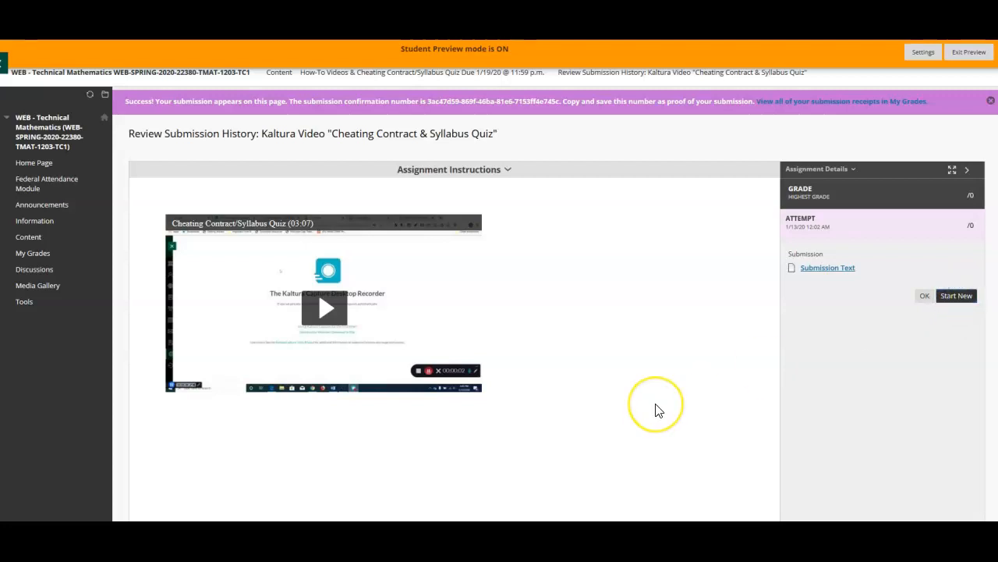
pyautogui.scroll(-2, 647, 361)
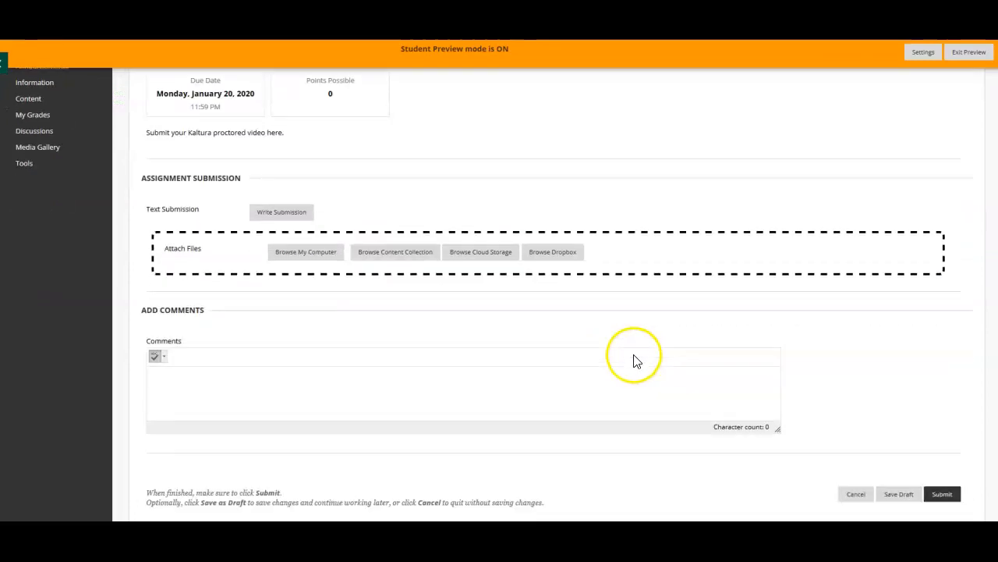
pyautogui.click(277, 211)
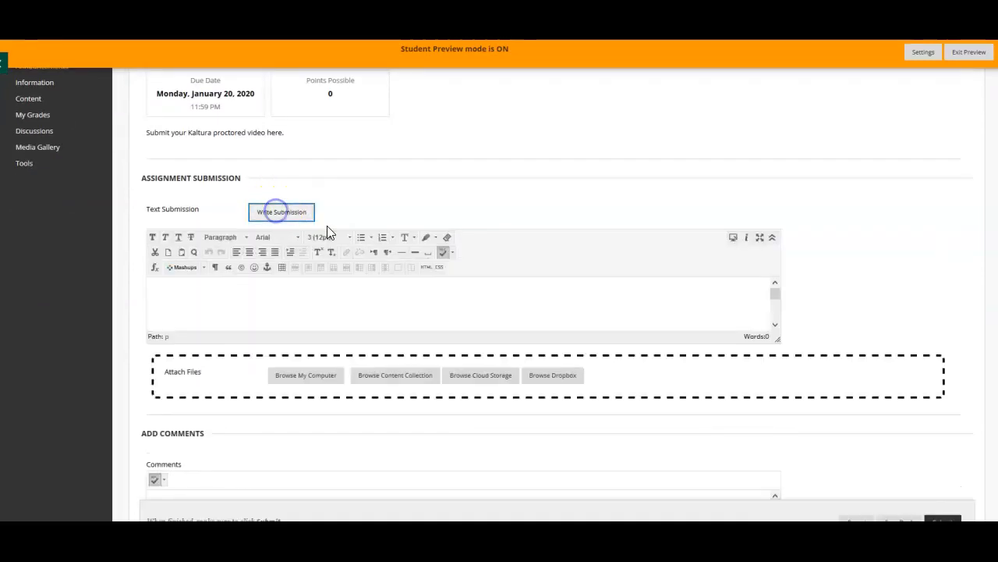
# View the Kaltura Media videos available for the new text submission, and close the list without embedding one.
pyautogui.click(203, 267)
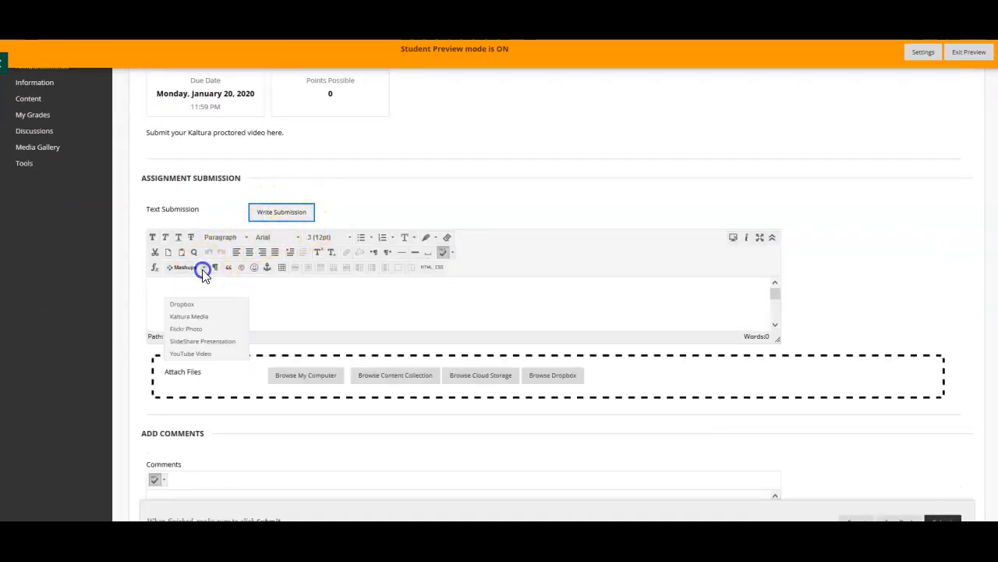
pyautogui.click(201, 318)
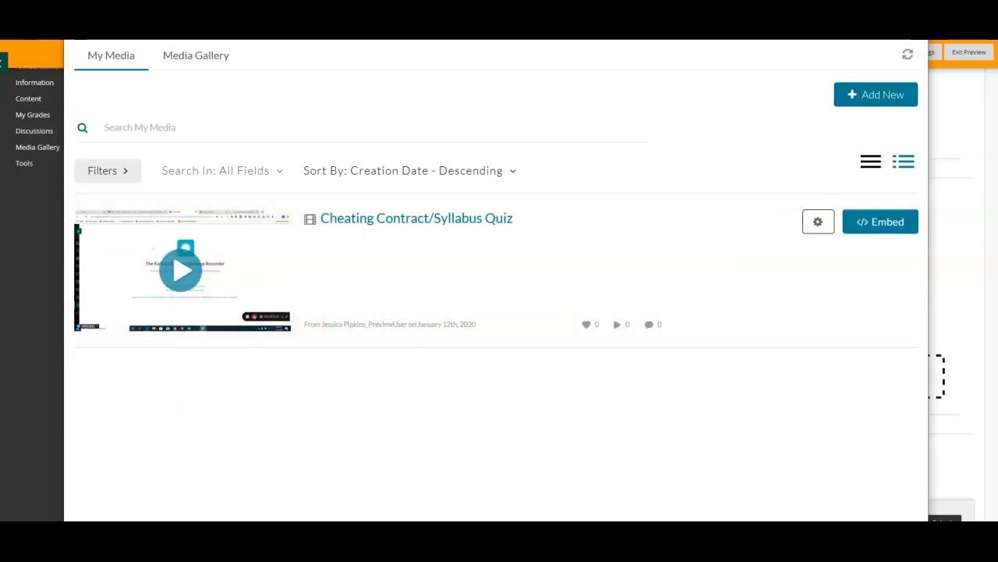
pyautogui.click(914, 24)
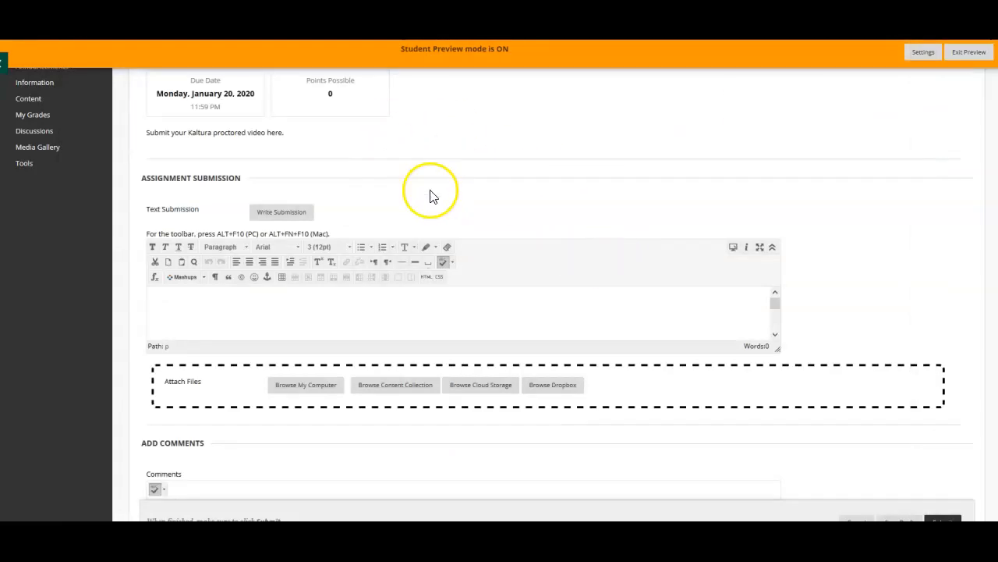